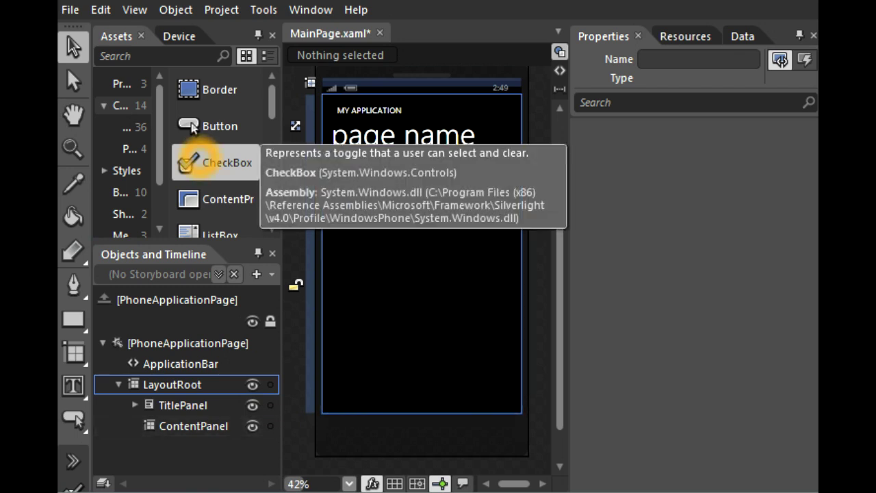
Draw a Button in ContentPanel and move it to the lower-right corner
click(193, 128)
mouse_move(396, 309)
mouse_down()
mouse_move(414, 341)
mouse_move(491, 354)
mouse_up()
click(74, 45)
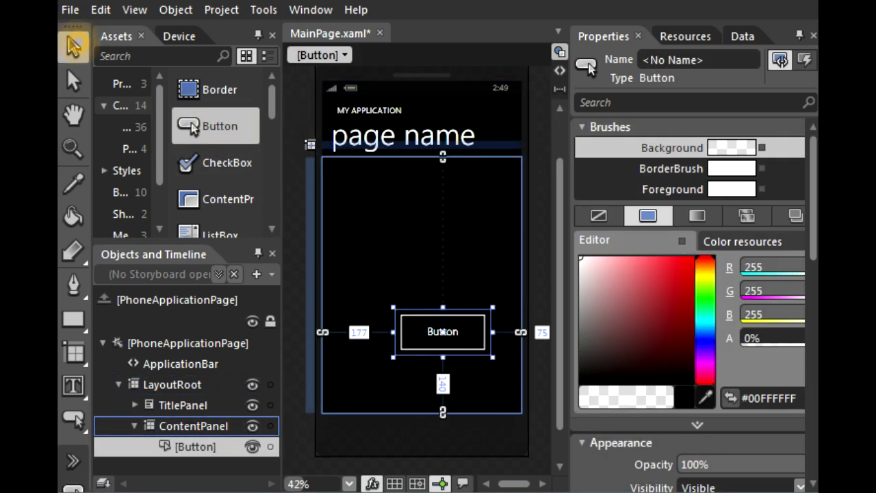
drag(443, 332, 470, 386)
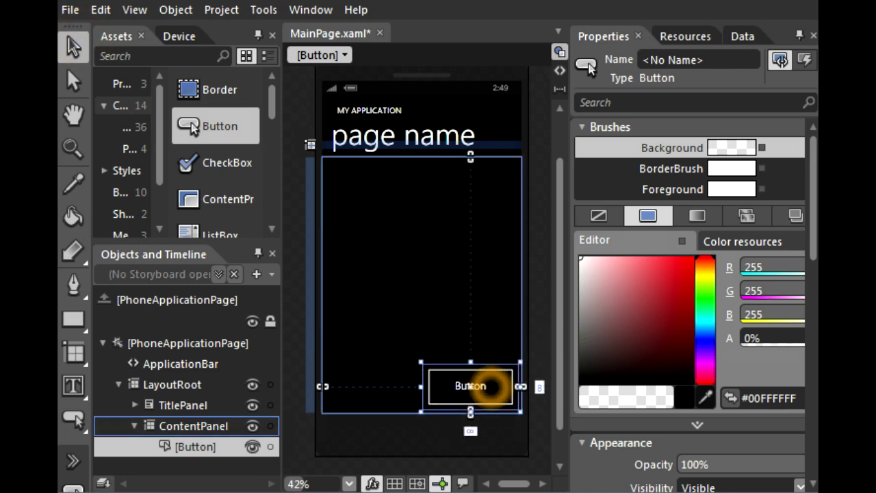
Add a CheckBox and move it to the right edge just above the button
click(215, 162)
click(370, 315)
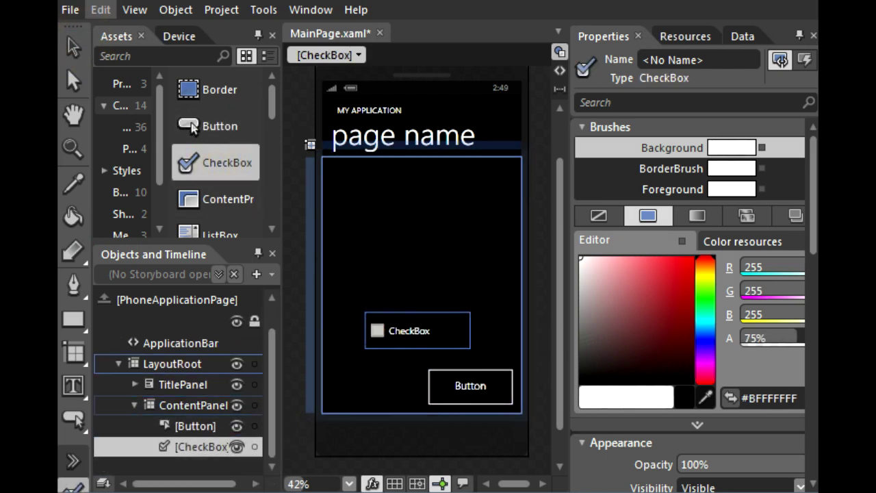
click(73, 46)
click(415, 334)
drag(415, 334, 501, 335)
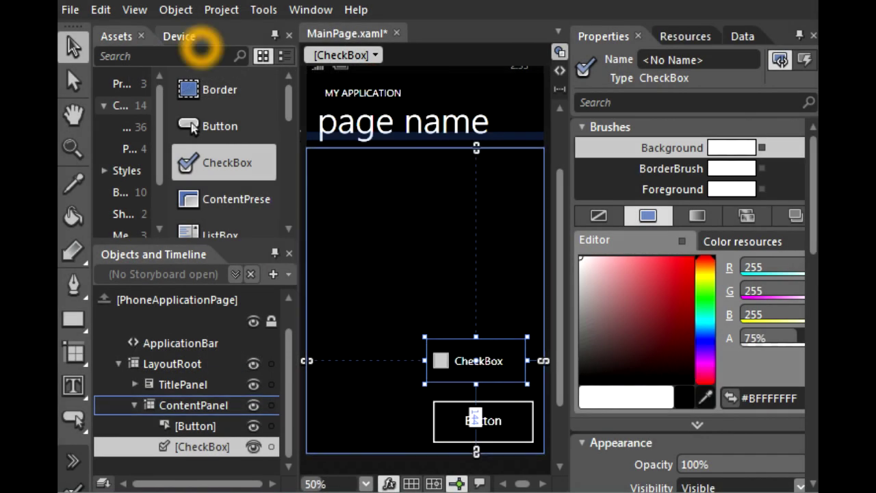
click(175, 36)
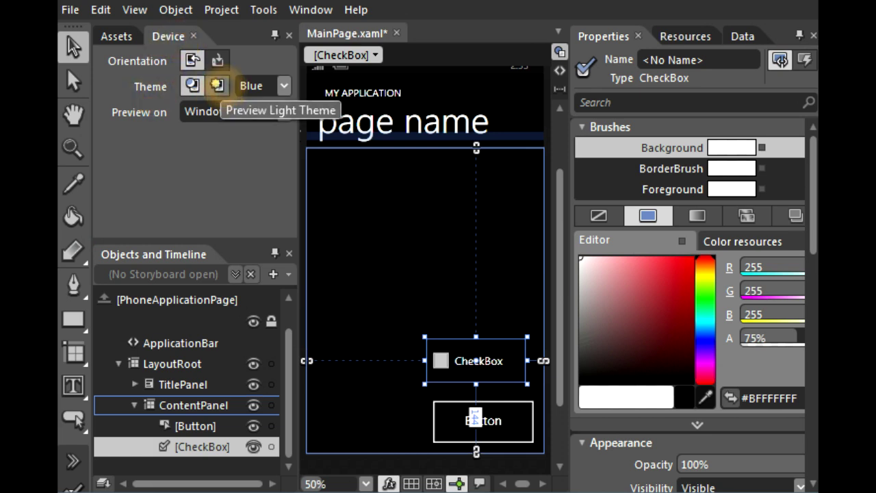
Preview the page in the light theme, then switch the preview back to the dark theme
click(217, 85)
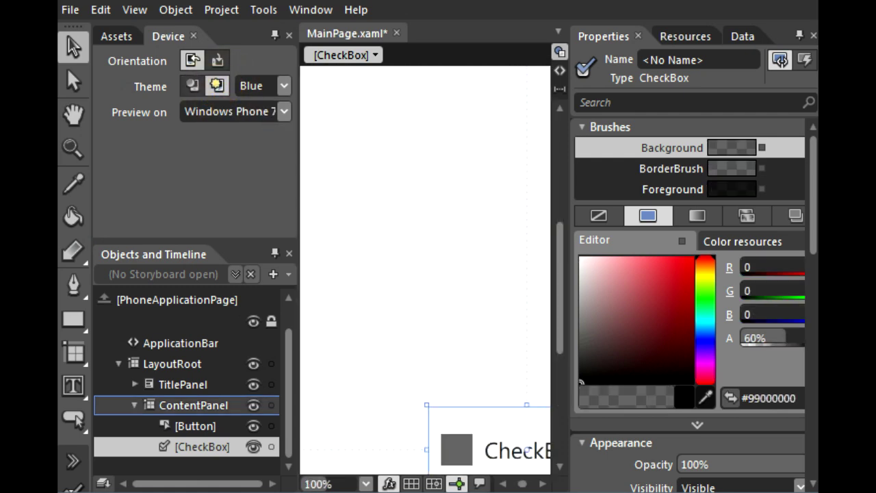
key(ctrl+minus)
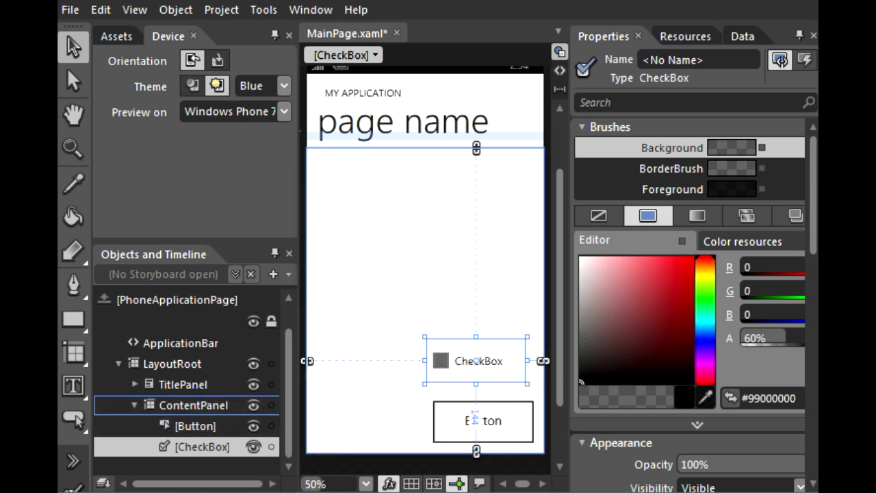
click(192, 84)
key(ctrl+1)
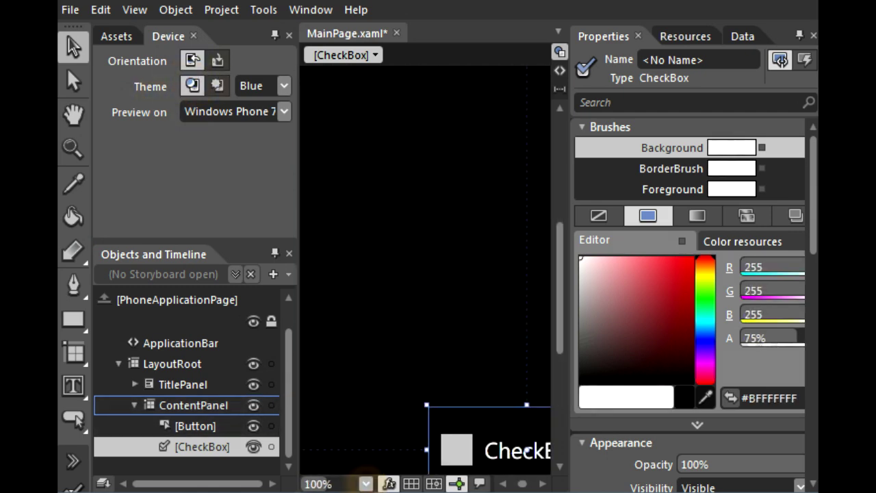
key(ctrl+0)
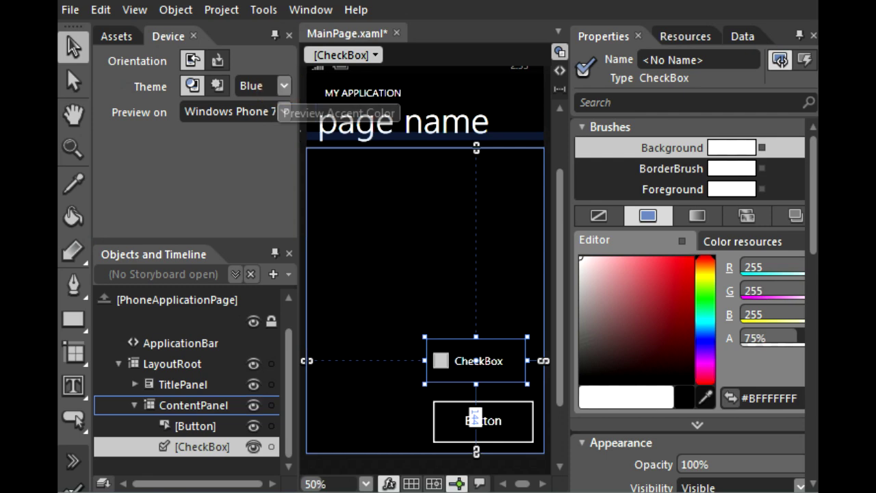
Set the PageTitle Foreground to the PhoneAccentColor system resource
click(362, 125)
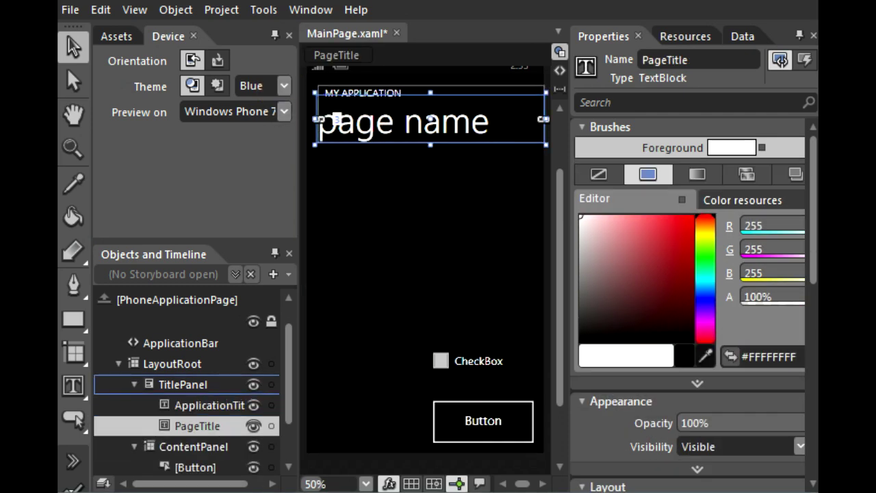
click(729, 202)
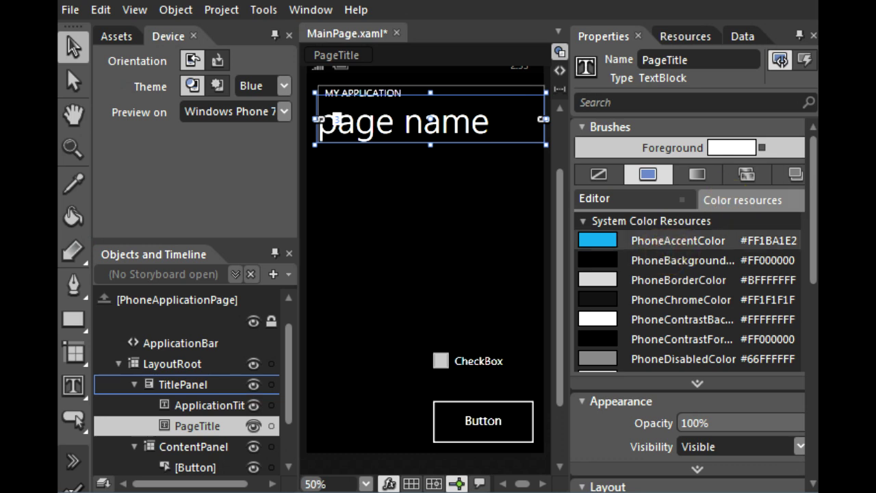
click(596, 241)
click(444, 133)
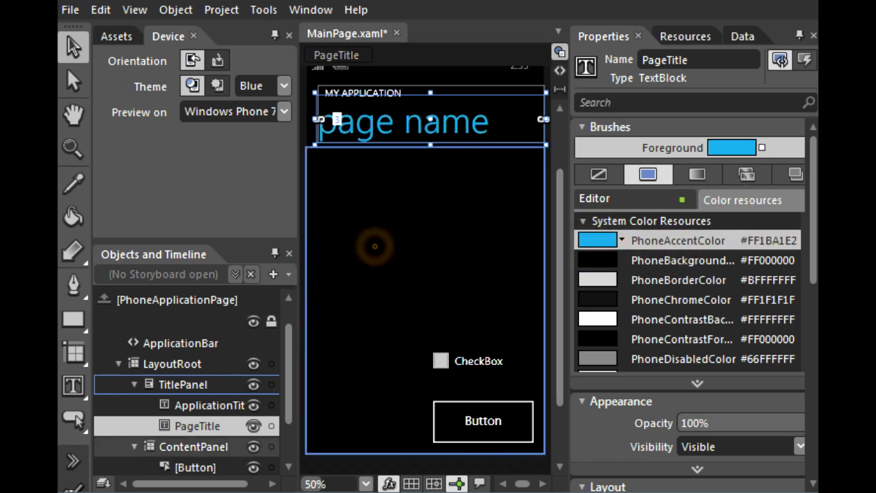
Preview the page with the Orange accent colour, fitting the whole page in view
click(374, 246)
click(283, 86)
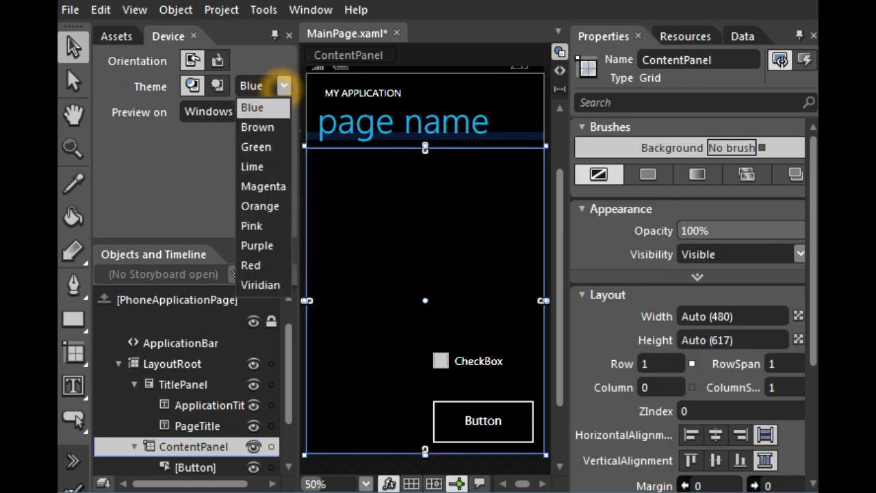
click(260, 207)
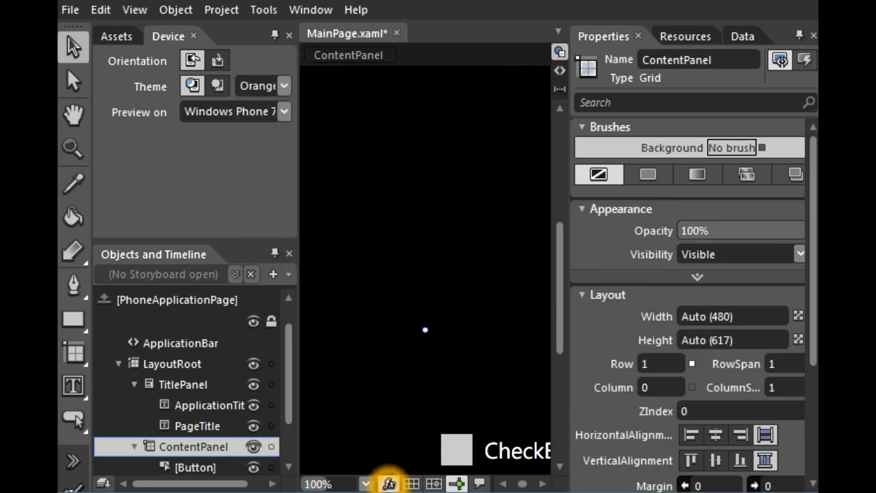
click(459, 149)
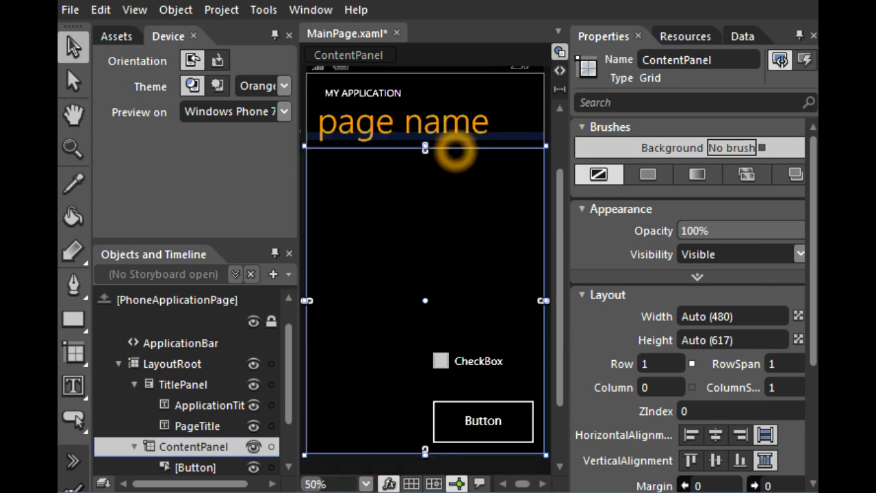
click(327, 296)
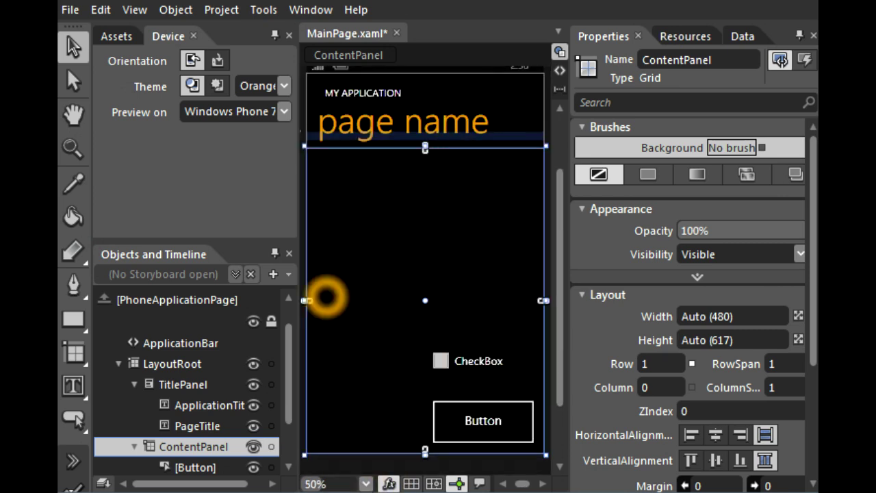
click(157, 36)
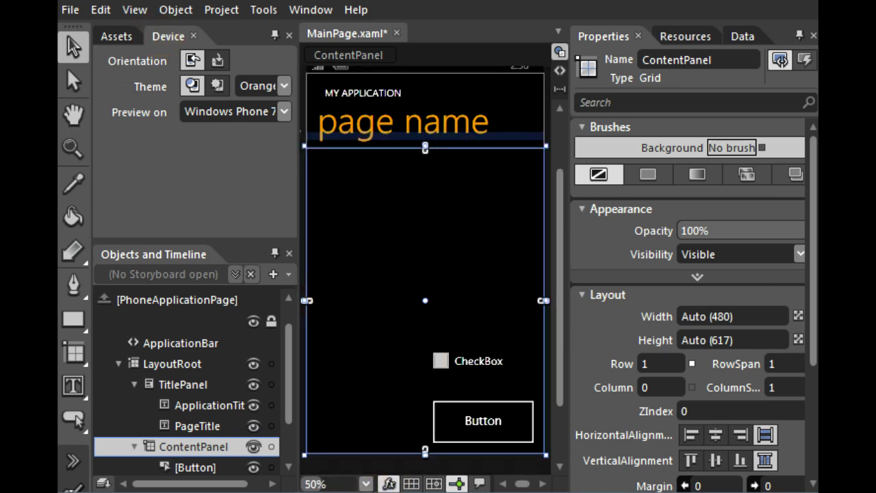
click(284, 111)
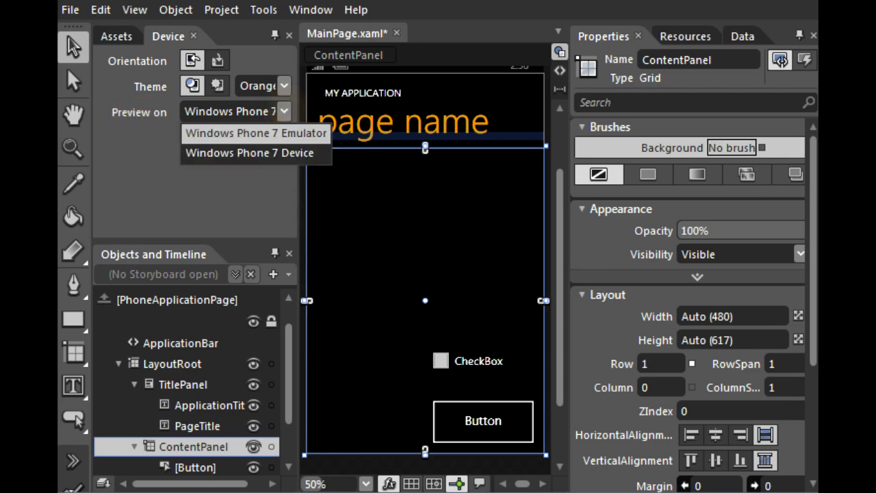
click(130, 181)
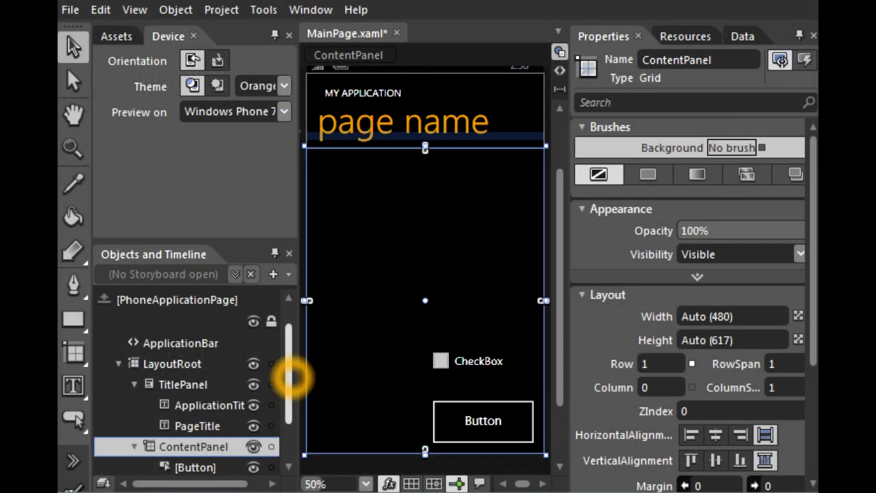
drag(292, 373, 290, 355)
Toggle Show SystemTray on the phone page, leaving the system tray visible with Auto (768) height
drag(562, 226, 566, 201)
click(198, 344)
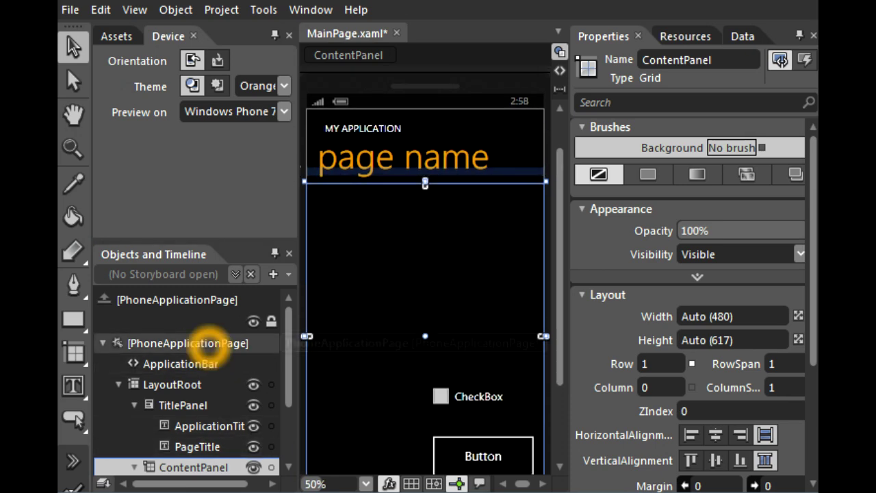
click(682, 367)
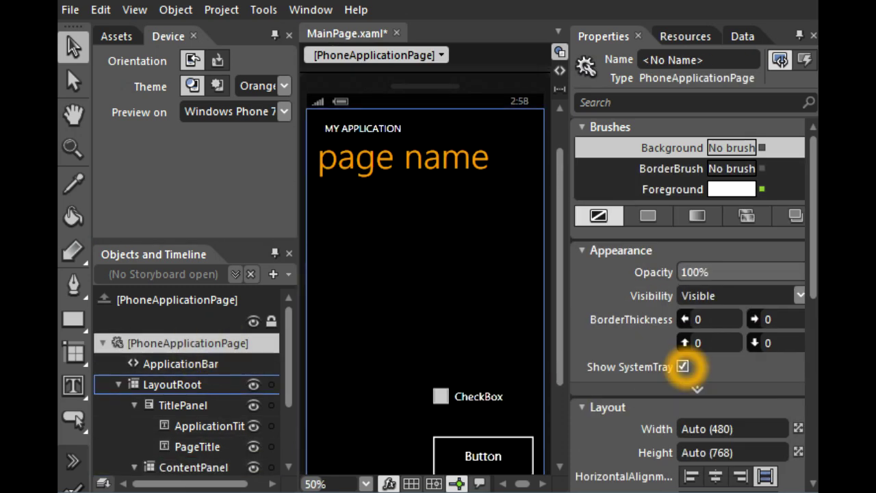
click(682, 366)
click(682, 366)
click(682, 367)
click(682, 367)
click(682, 367)
click(682, 367)
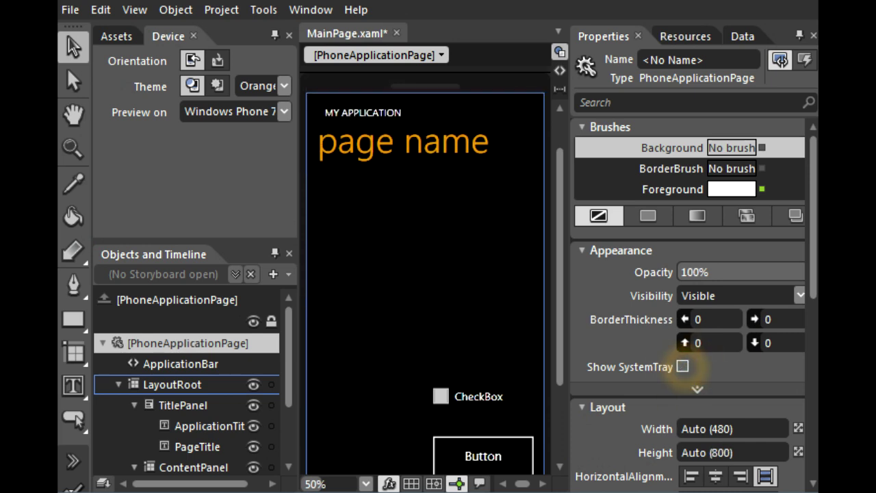
click(683, 367)
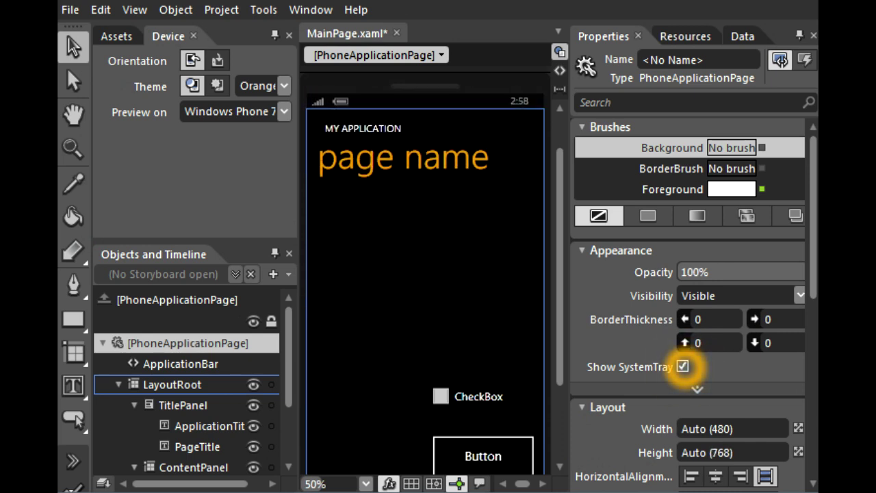
click(683, 367)
click(682, 367)
click(683, 367)
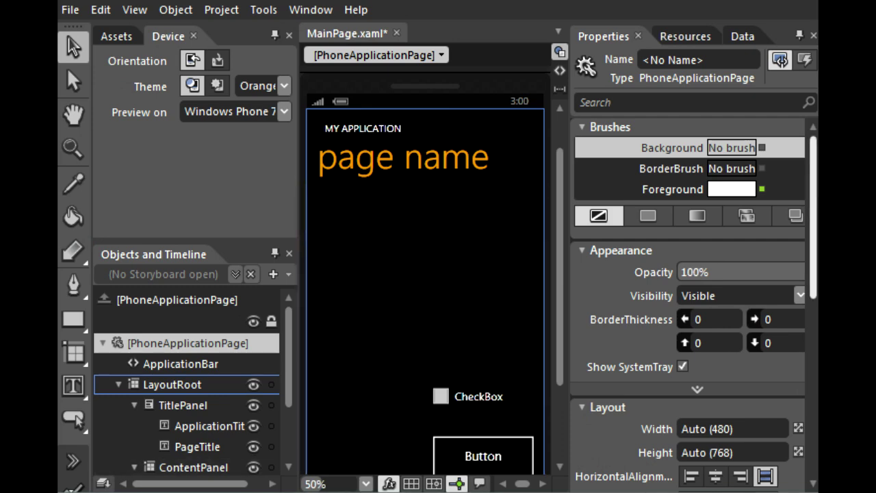
scroll(688, 294, down, 10)
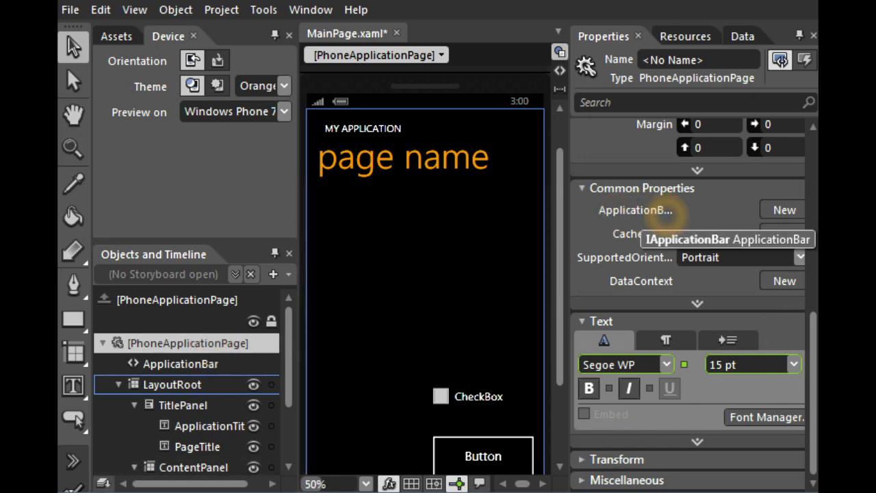
Create a new ApplicationBar for the page and select it in Objects and Timeline
drag(571, 219, 533, 228)
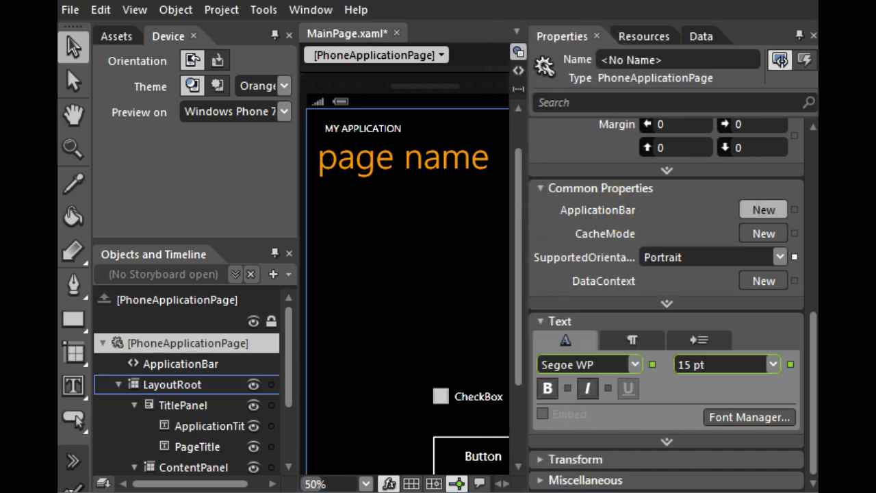
click(763, 210)
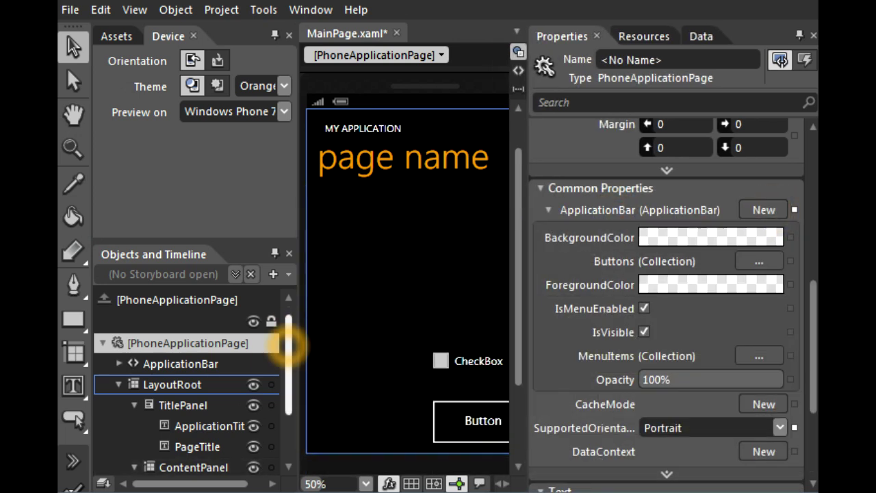
click(119, 364)
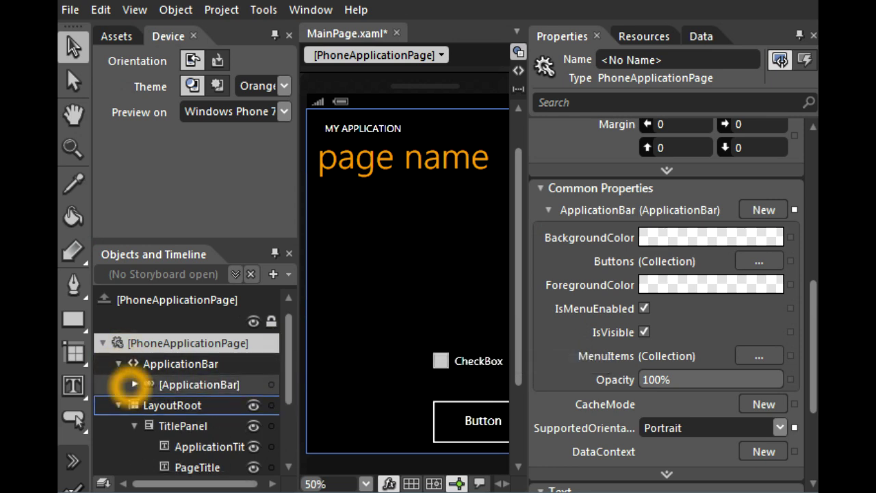
click(135, 384)
click(198, 385)
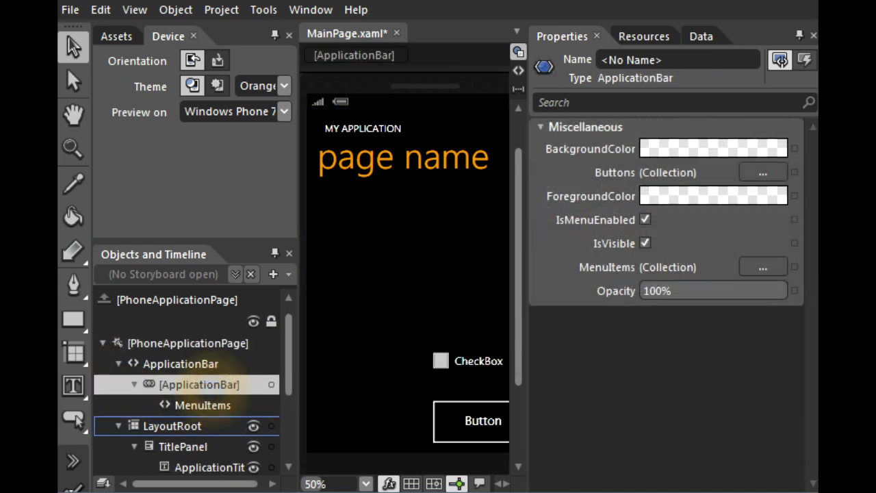
right_click(203, 385)
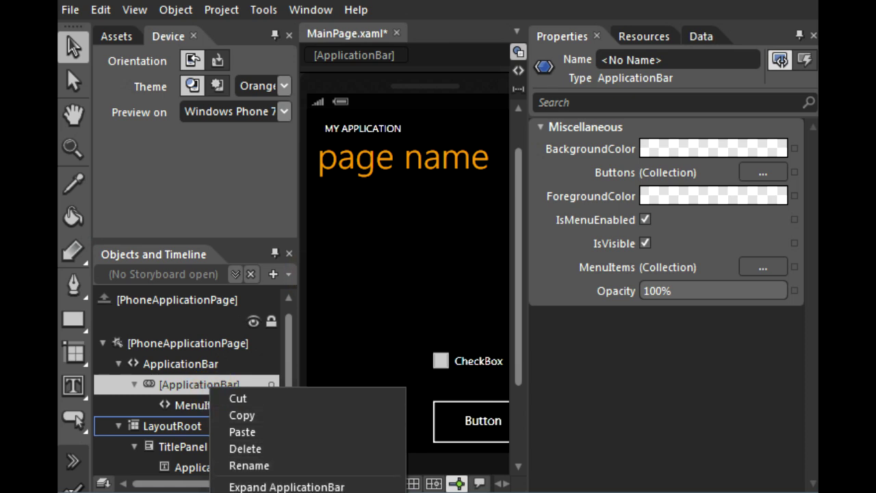
Add two ApplicationBarIconButtons to the application bar and select the first one
click(288, 490)
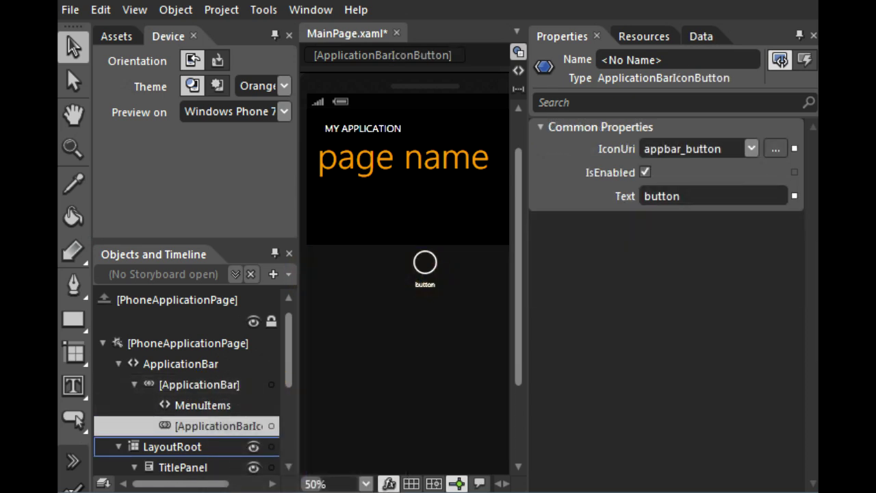
drag(251, 241, 283, 80)
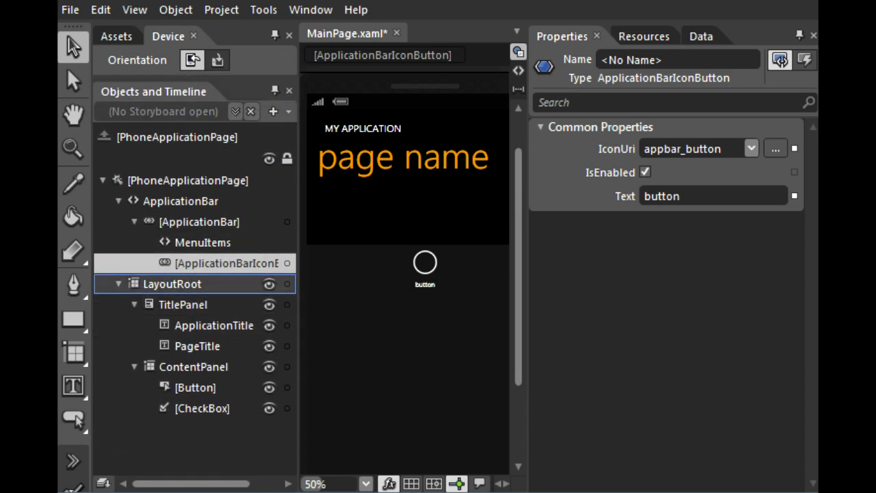
right_click(205, 222)
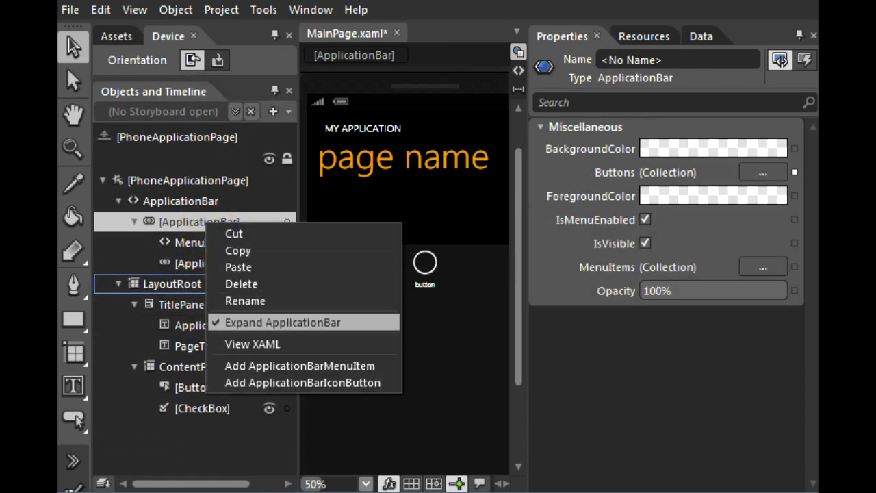
click(301, 383)
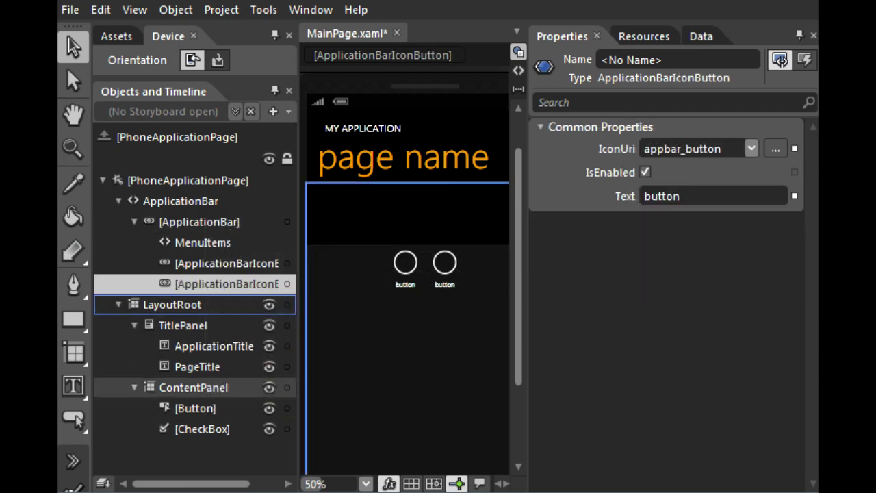
click(239, 263)
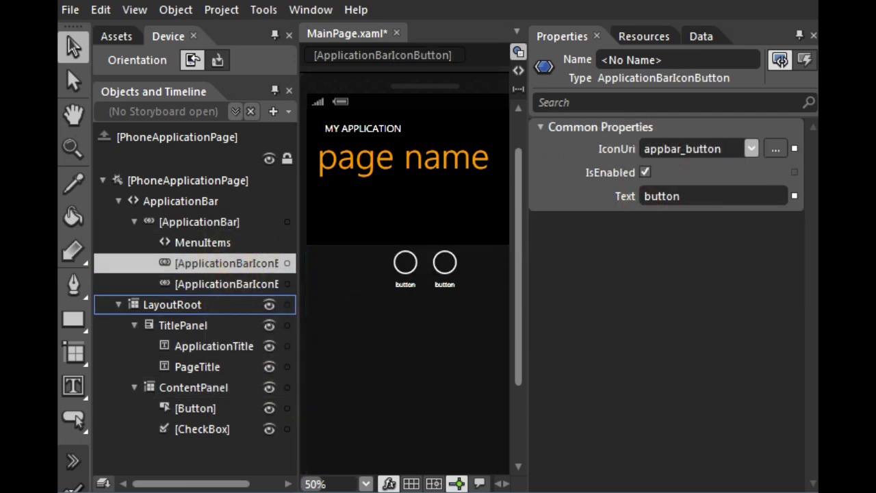
click(751, 148)
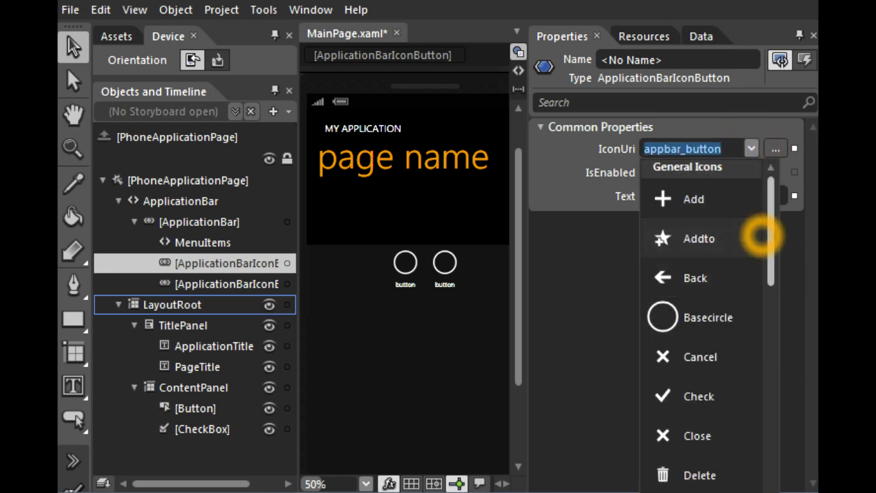
Give the first icon button the Sync icon and the label 'sync'
drag(762, 230, 752, 377)
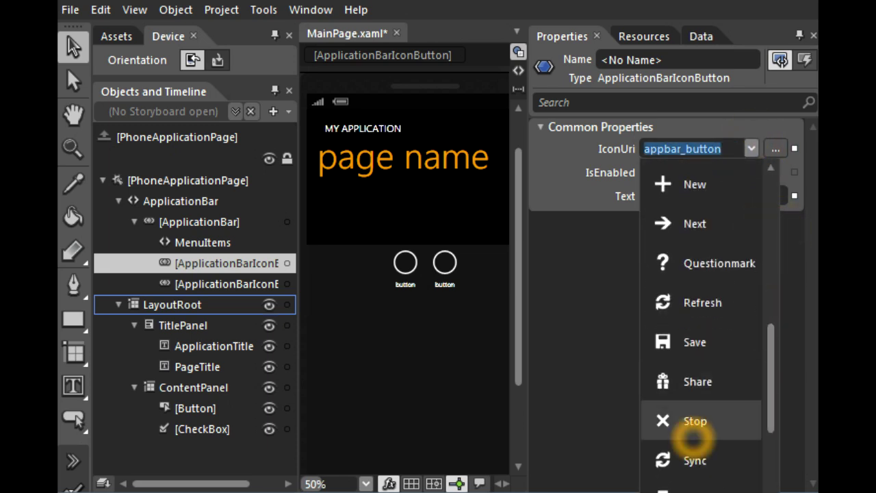
click(693, 459)
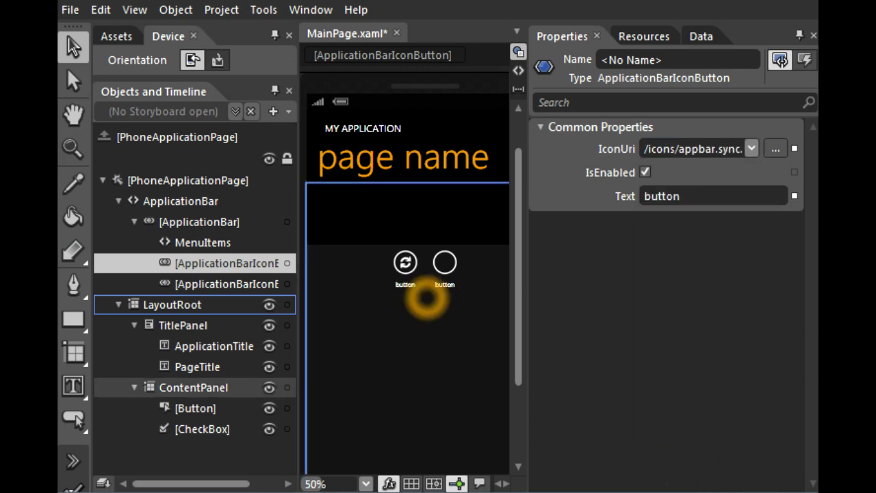
click(738, 200)
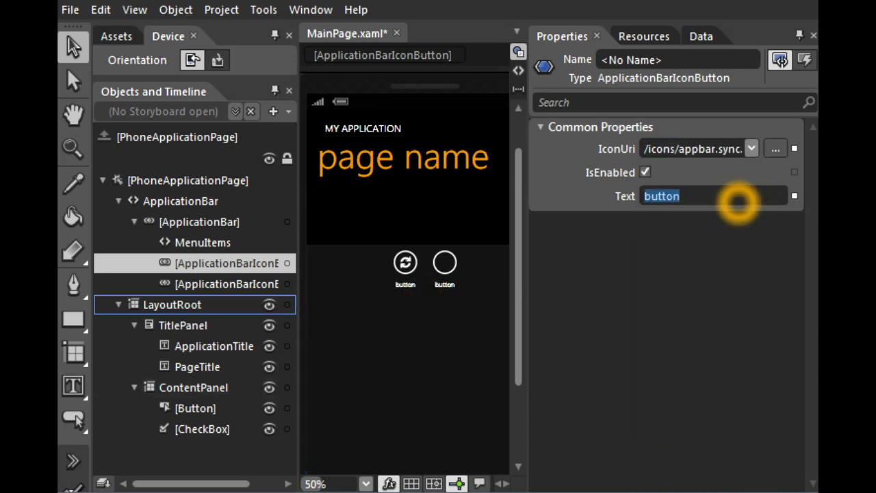
text(sync)
key(Return)
Give the second icon button the Stop icon and the label 'stop'
click(217, 285)
click(751, 149)
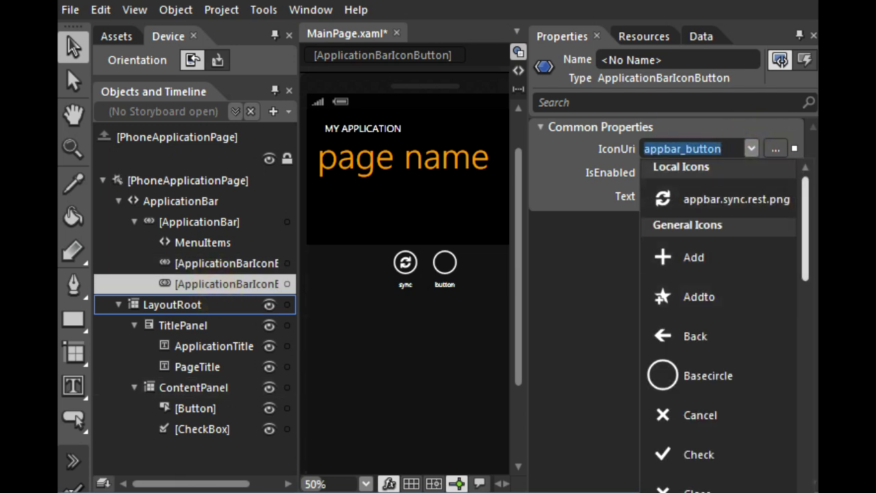
click(806, 253)
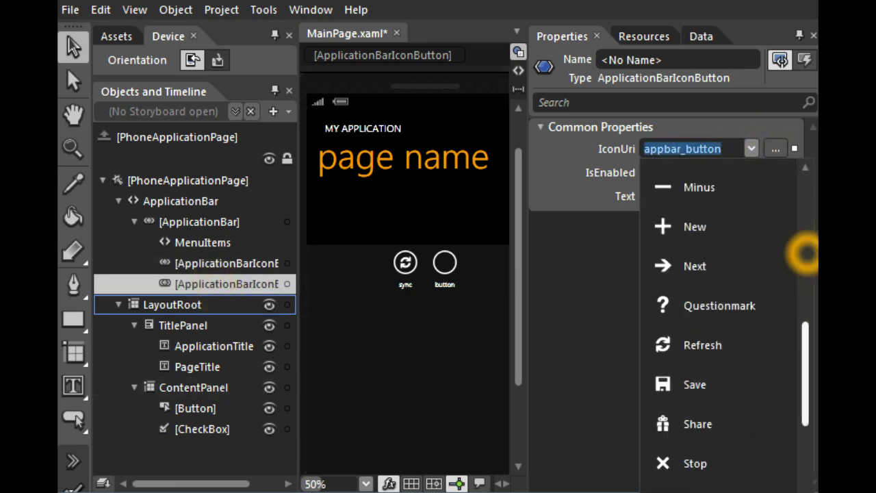
click(730, 462)
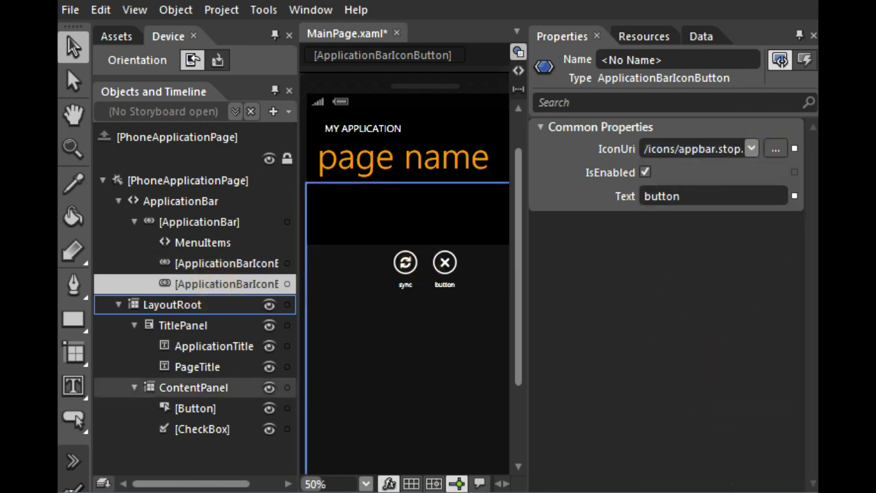
click(696, 196)
text(stop)
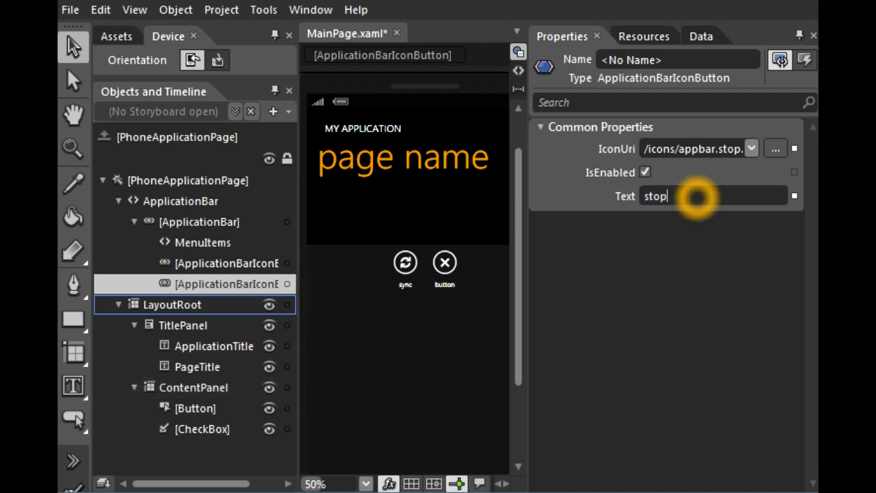
key(Return)
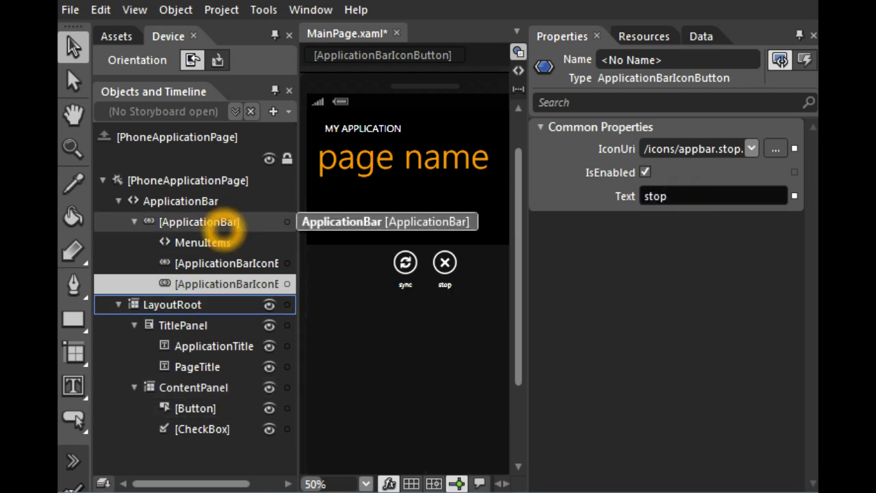
right_click(226, 222)
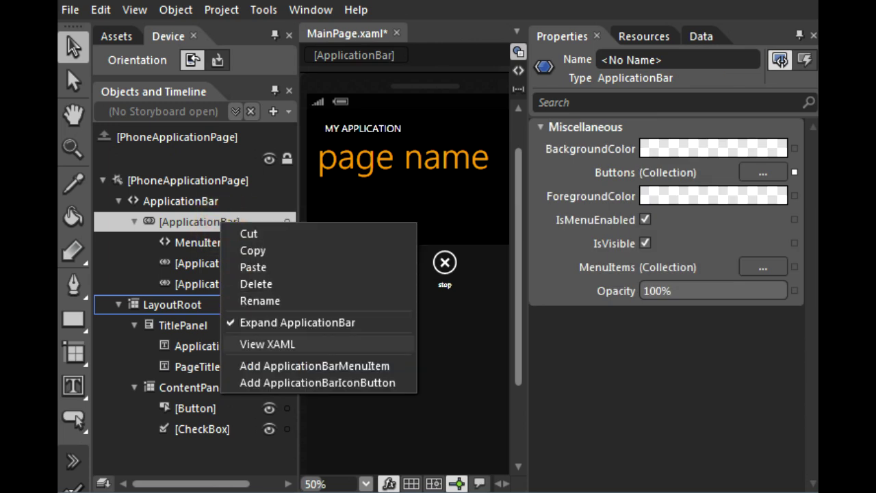
Add an ApplicationBarMenuItem to the application bar and select its Text value for editing
click(289, 366)
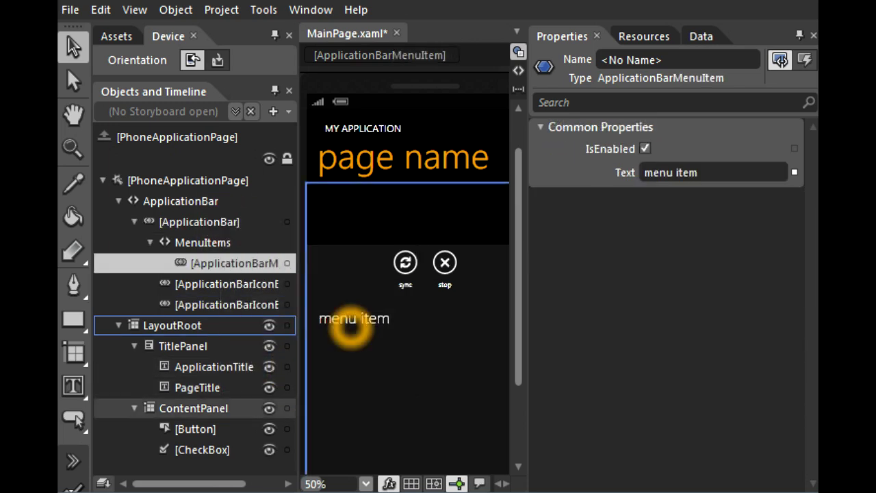
click(681, 174)
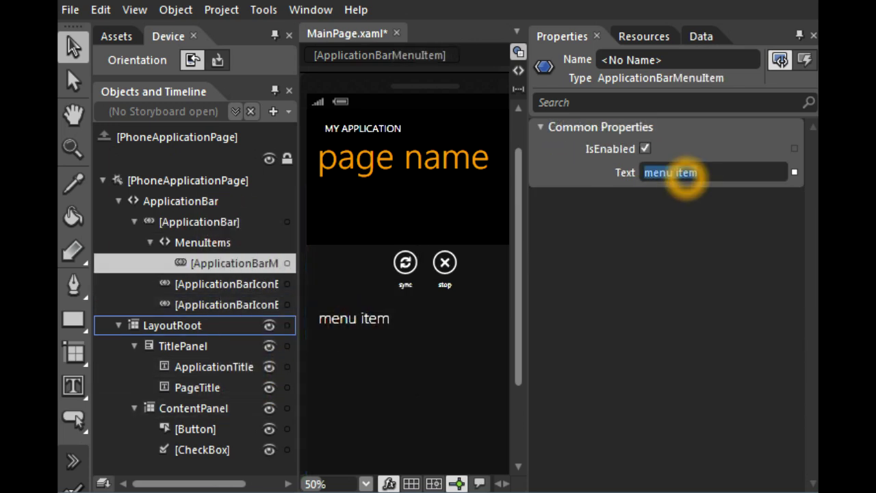